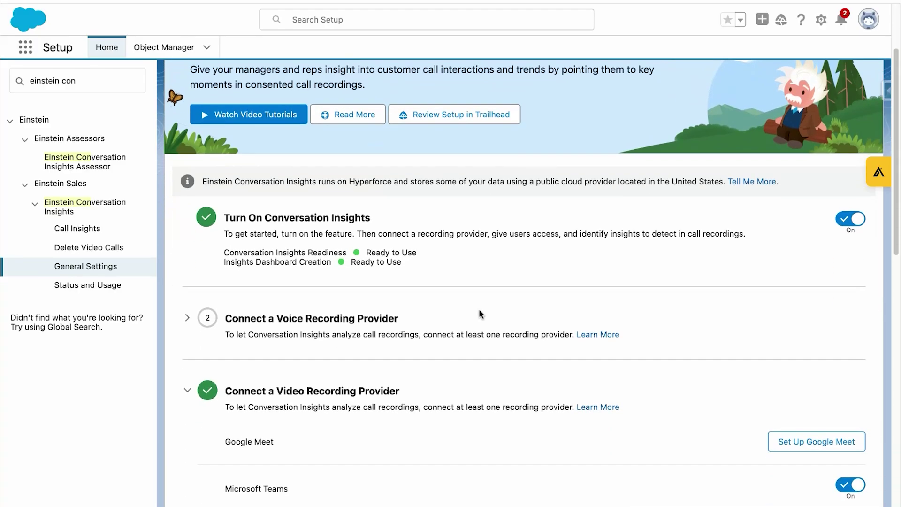
Expand and collapse the Connect a Voice Recording Provider step, then show Microsoft Teams switched on among the video providers.
{"action": "left_click", "coordinate": [187, 316]}
{"action": "scroll", "coordinate": [292, 282], "scroll_direction": "down", "scroll_amount": 2}
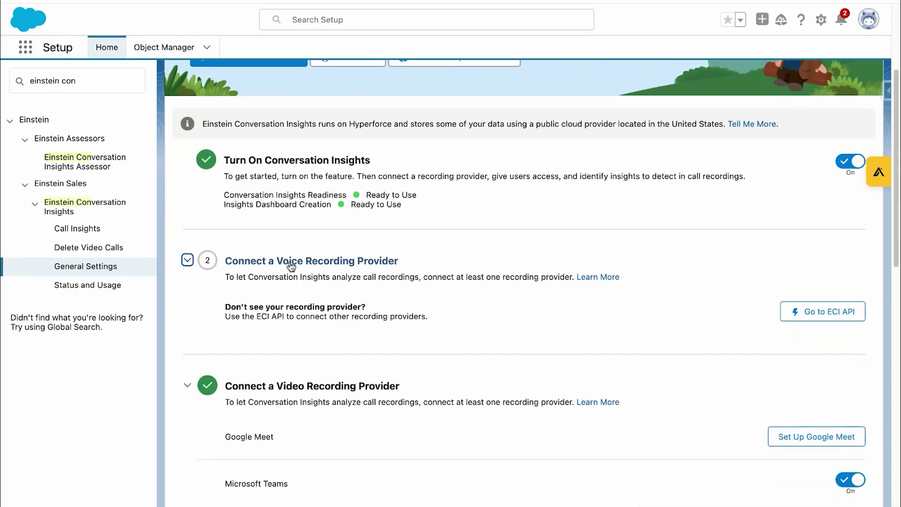
{"action": "left_click", "coordinate": [187, 259]}
{"action": "scroll", "coordinate": [243, 384], "scroll_direction": "down", "scroll_amount": 2}
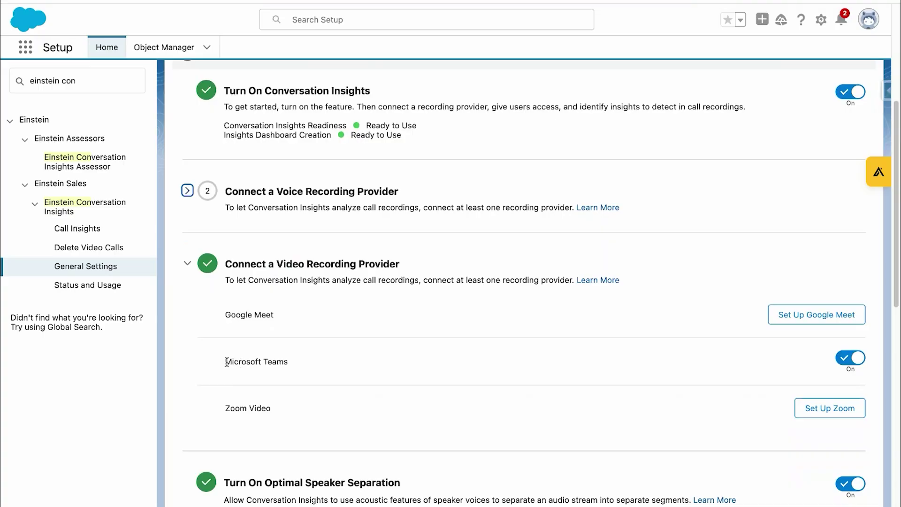
{"action": "left_click_drag", "start_coordinate": [227, 361], "coordinate": [753, 361]}
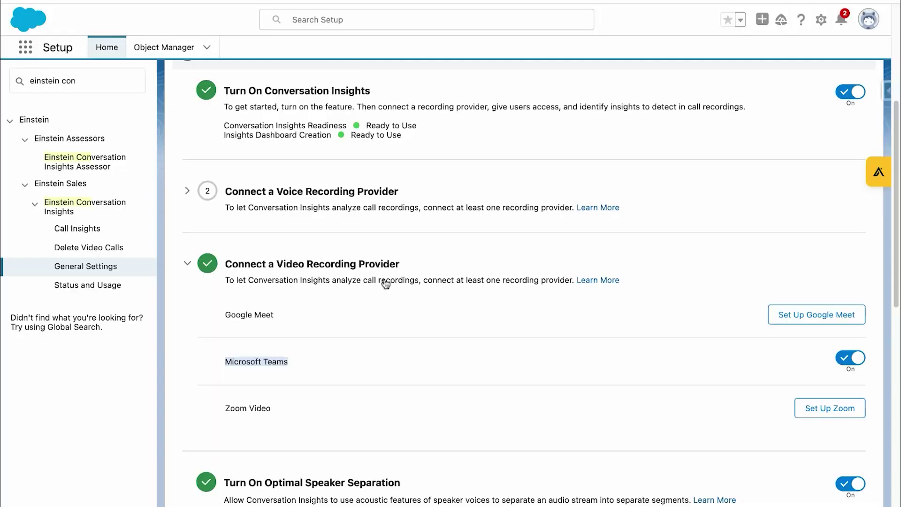
{"action": "scroll", "coordinate": [393, 288], "scroll_direction": "down", "scroll_amount": 6}
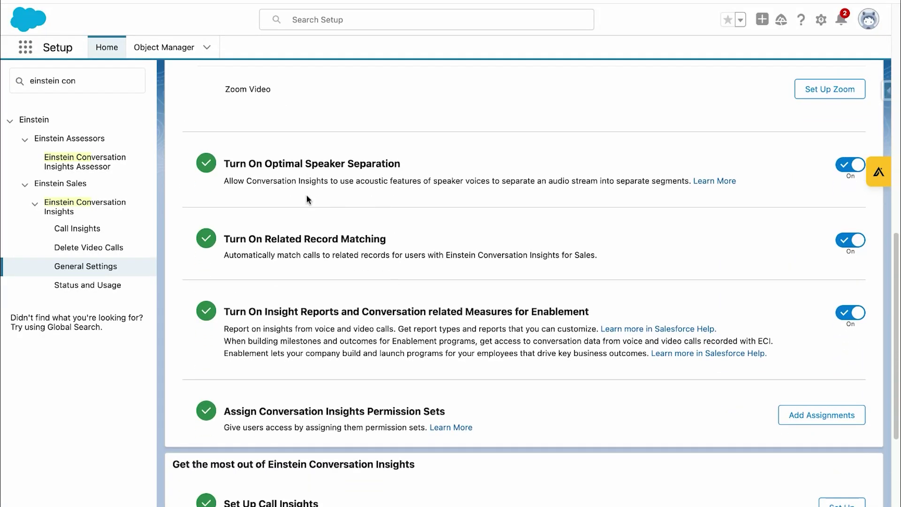
{"action": "left_click_drag", "start_coordinate": [265, 163], "coordinate": [399, 164]}
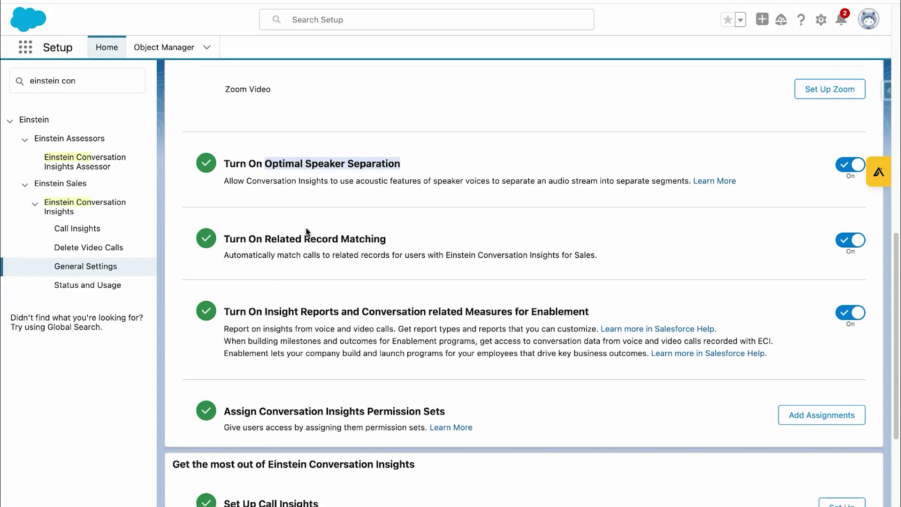
{"action": "left_click_drag", "start_coordinate": [263, 239], "coordinate": [386, 239]}
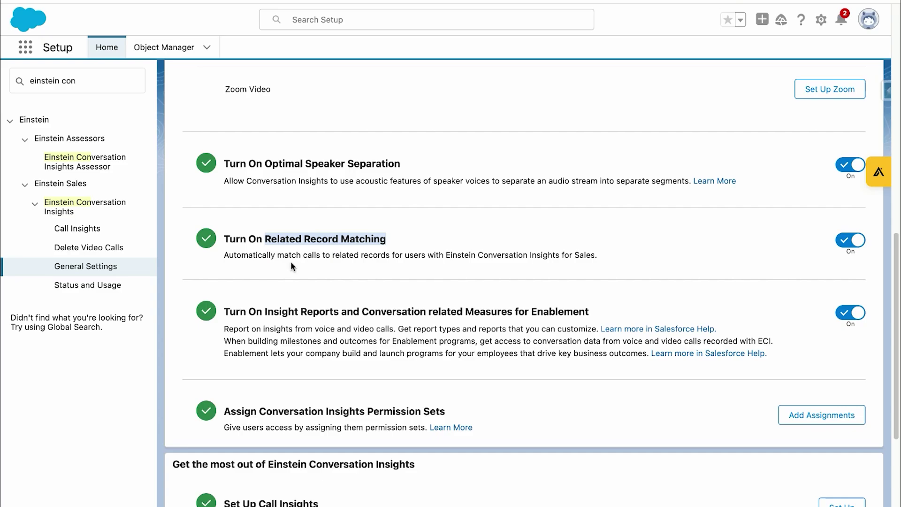
{"action": "left_click_drag", "start_coordinate": [265, 312], "coordinate": [589, 311]}
{"action": "scroll", "coordinate": [478, 338], "scroll_direction": "down", "scroll_amount": 1}
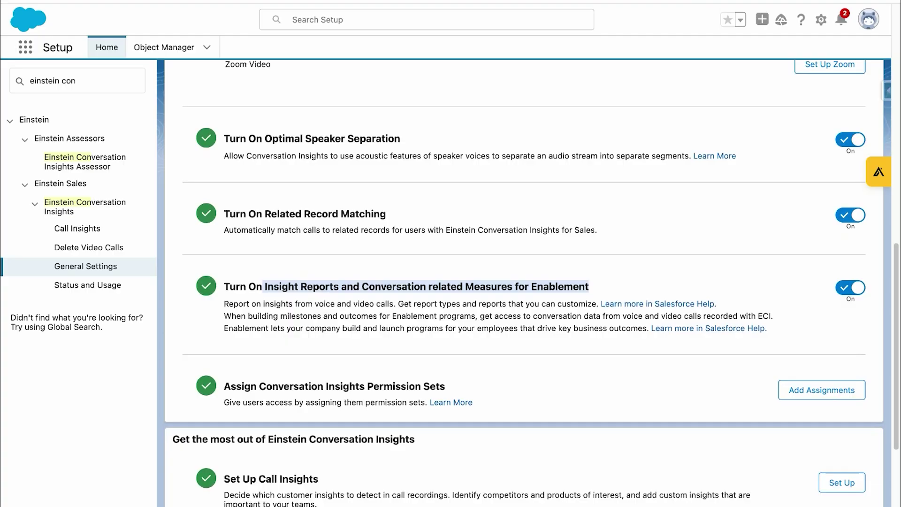
{"action": "scroll", "coordinate": [539, 341], "scroll_direction": "down", "scroll_amount": 2}
{"action": "scroll", "coordinate": [524, 343], "scroll_direction": "up", "scroll_amount": 3}
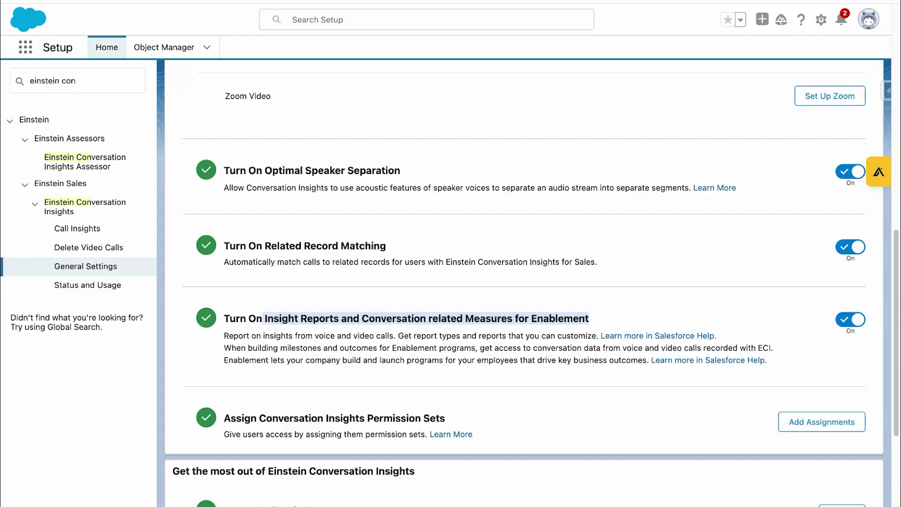
{"action": "scroll", "coordinate": [427, 364], "scroll_direction": "down", "scroll_amount": 1}
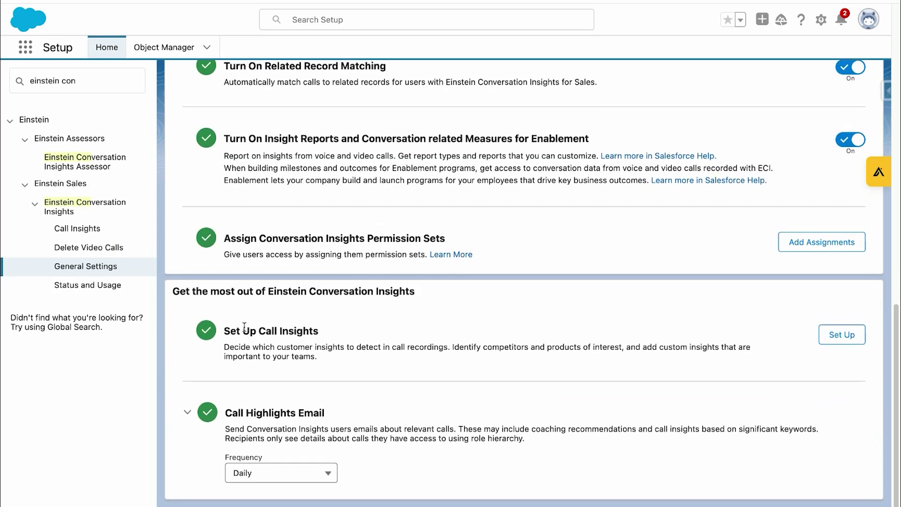
Open the Set Up Call Insights page and launch the Configure Insight dialog.
{"action": "left_click_drag", "start_coordinate": [224, 332], "coordinate": [317, 357]}
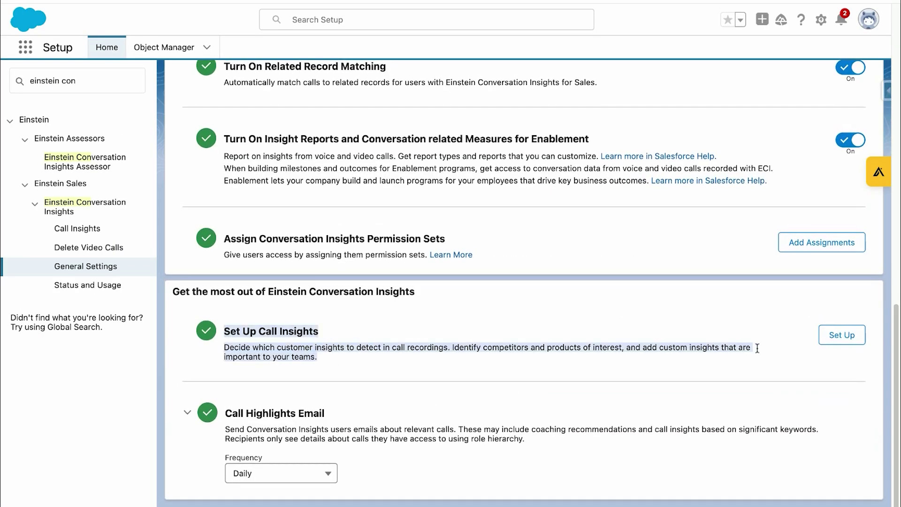
{"action": "left_click", "coordinate": [834, 336]}
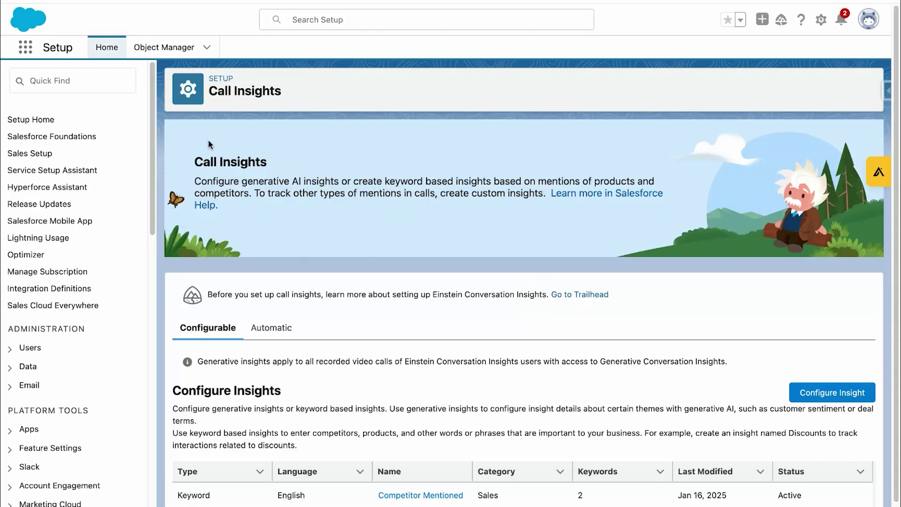
{"action": "scroll", "coordinate": [408, 258], "scroll_direction": "down", "scroll_amount": 1}
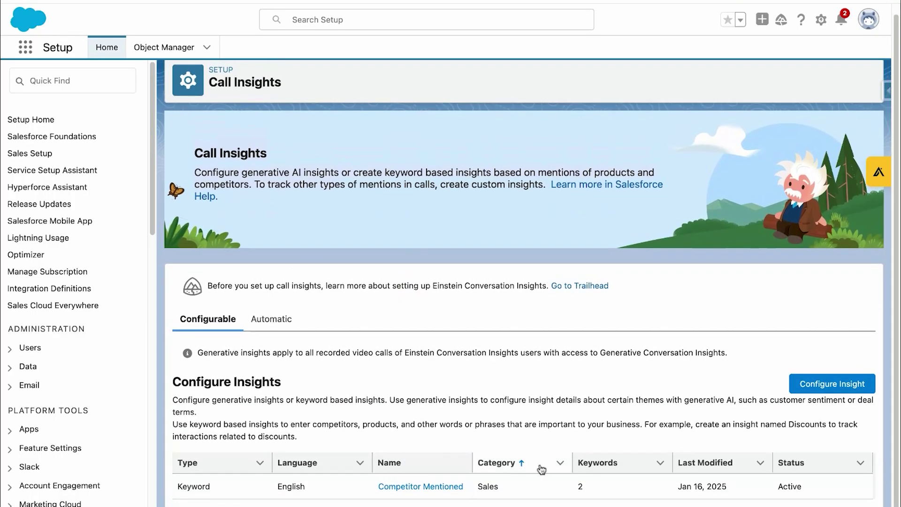
{"action": "scroll", "coordinate": [610, 460], "scroll_direction": "down", "scroll_amount": 1}
{"action": "left_click", "coordinate": [650, 456]}
{"action": "scroll", "coordinate": [423, 463], "scroll_direction": "up", "scroll_amount": 2}
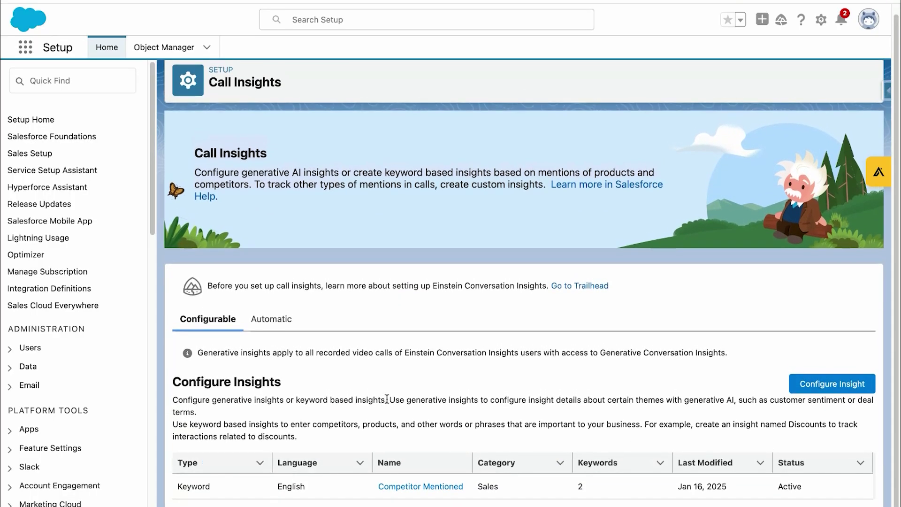
{"action": "left_click", "coordinate": [822, 394]}
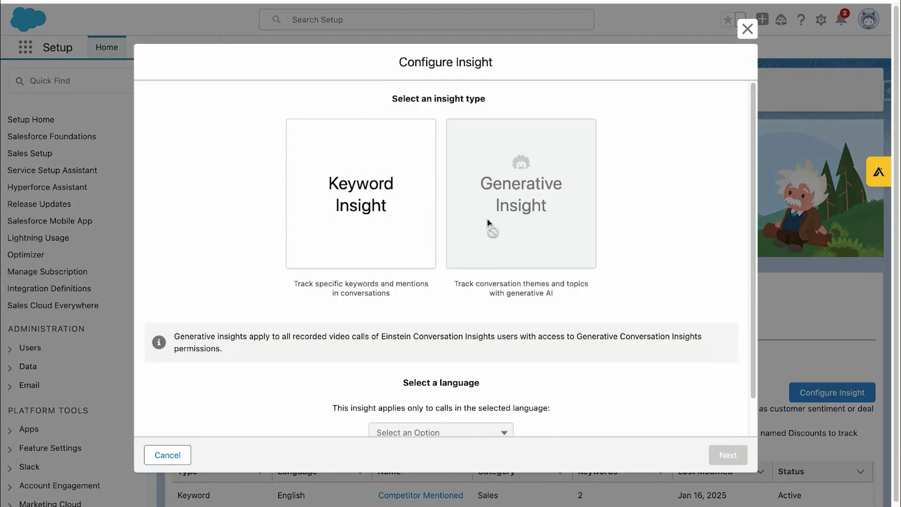
Choose a Keyword Insight in English with the Competitor category to reach the keyword form.
{"action": "left_click", "coordinate": [388, 226]}
{"action": "left_click", "coordinate": [362, 255]}
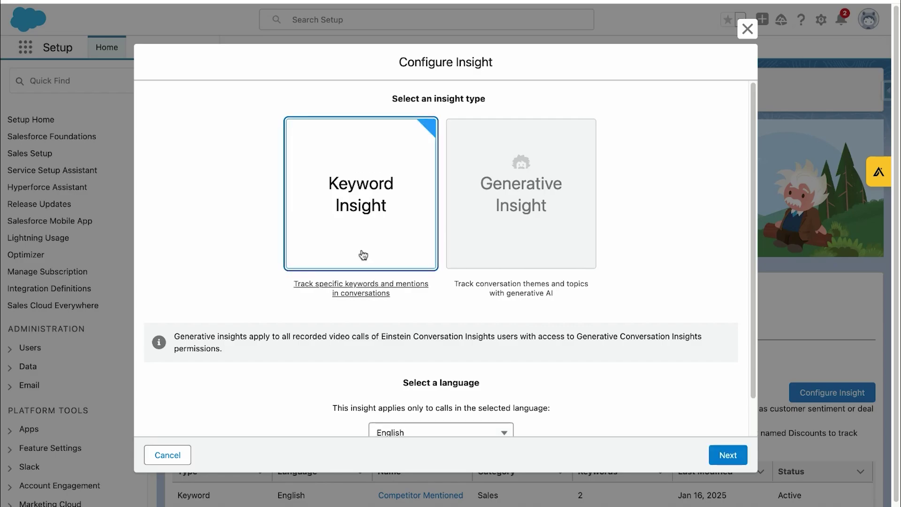
{"action": "scroll", "coordinate": [394, 280], "scroll_direction": "down", "scroll_amount": 1}
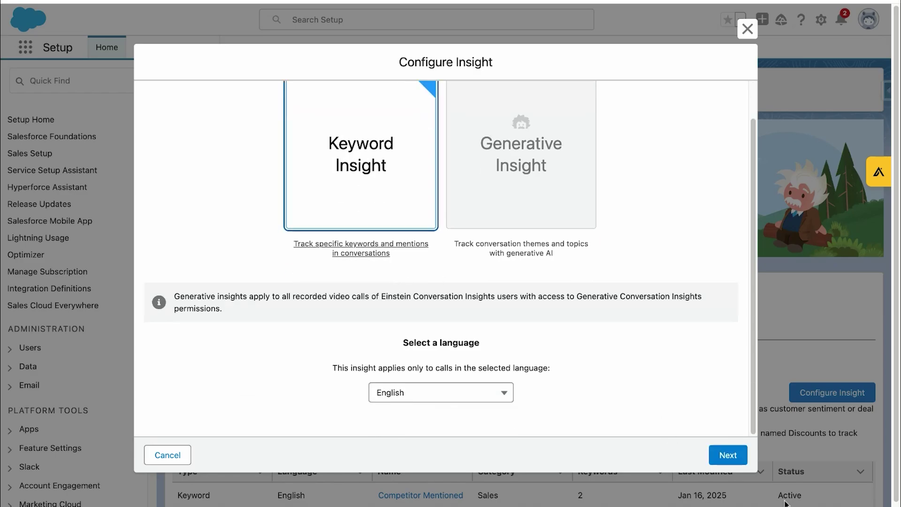
{"action": "left_click", "coordinate": [716, 455]}
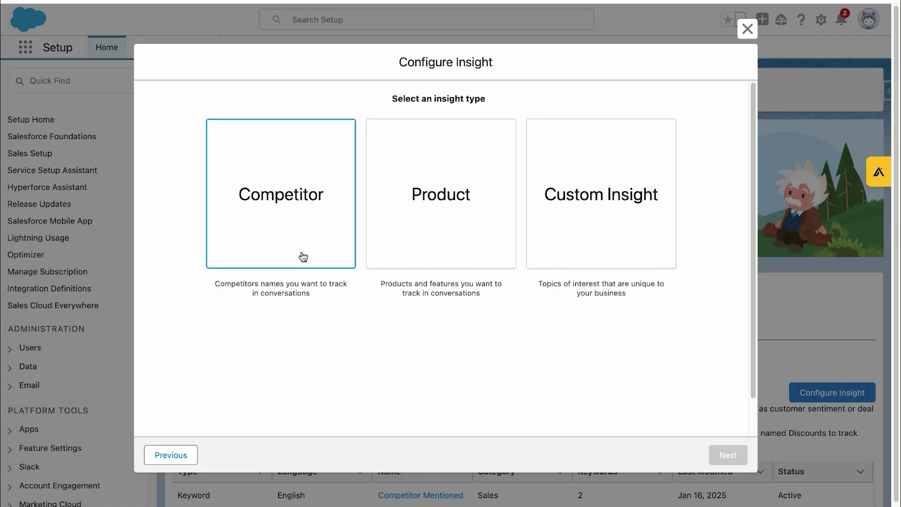
{"action": "left_click", "coordinate": [303, 257]}
{"action": "left_click", "coordinate": [726, 456]}
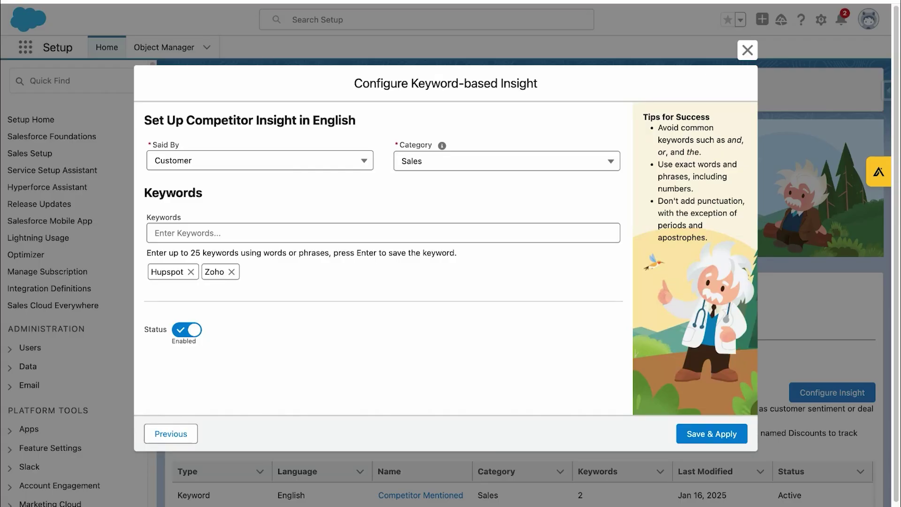
Keep Customer as the Said By speaker in the competitor insight form.
{"action": "left_click", "coordinate": [277, 164]}
{"action": "left_click", "coordinate": [227, 226]}
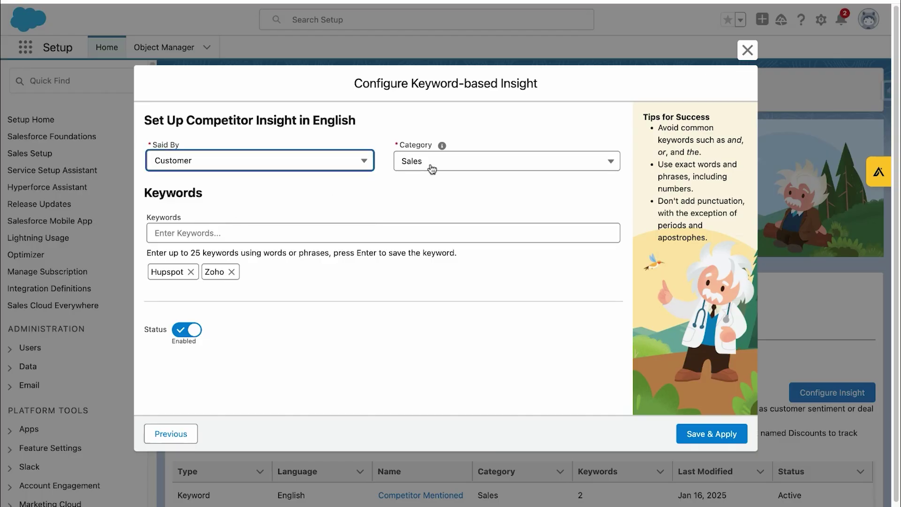
{"action": "left_click", "coordinate": [256, 233]}
{"action": "left_click", "coordinate": [197, 253]}
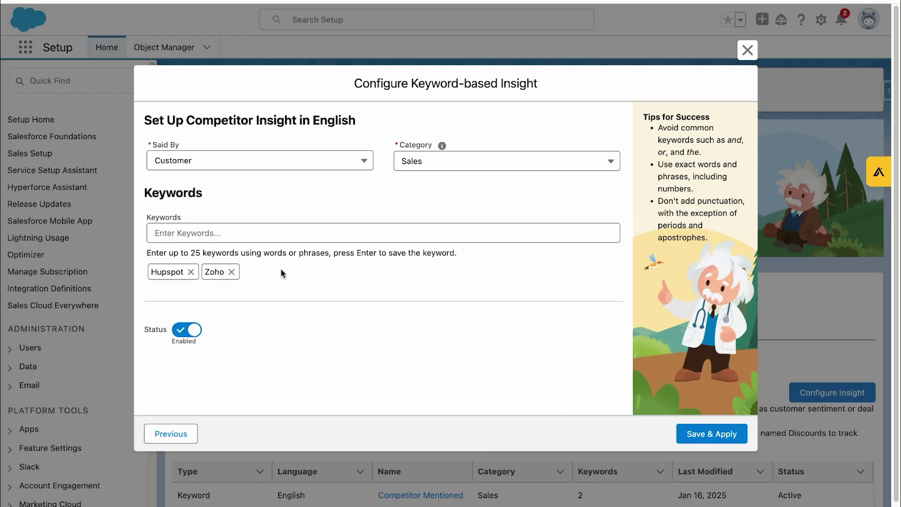
{"action": "left_click", "coordinate": [310, 231]}
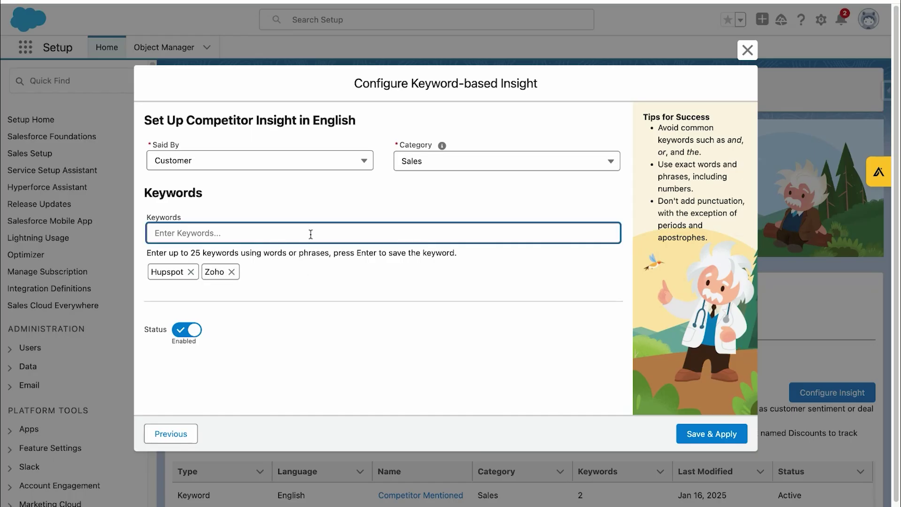
{"action": "left_click", "coordinate": [332, 258]}
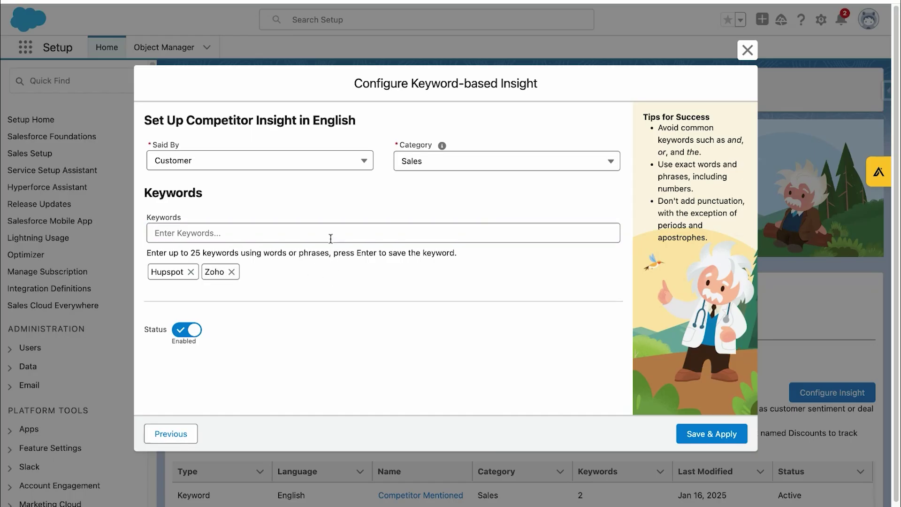
Add 'Microsoft Dynamics CRM' as a keyword beside Hupspot and Zoho and save the insight.
{"action": "left_click", "coordinate": [331, 238]}
{"action": "type", "text": "Dynami"}
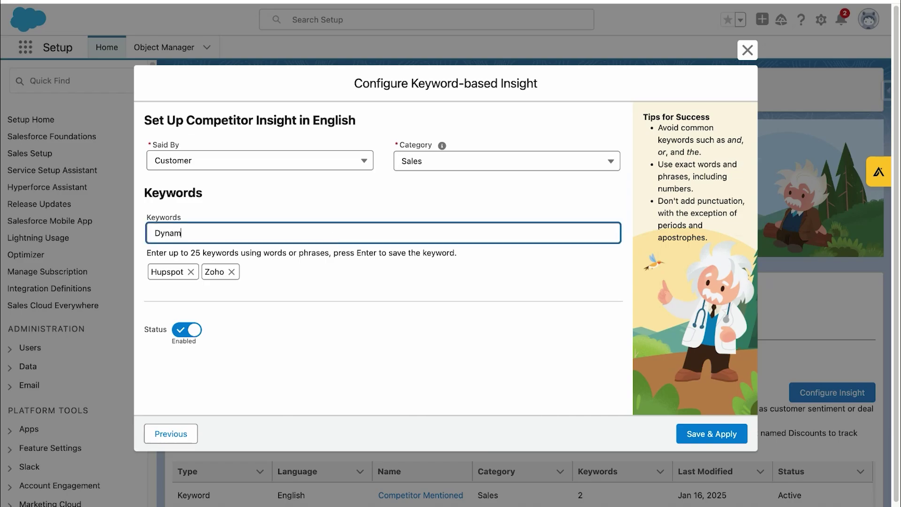
{"action": "key", "text": "BackSpace"}
{"action": "key", "text": "BackSpace"}
{"action": "key", "text": "BackSpace"}
{"action": "key", "text": "BackSpace"}
{"action": "key", "text": "BackSpace"}
{"action": "key", "text": "BackSpace"}
{"action": "type", "text": "Microsoft Dynamics CRM"}
{"action": "key", "text": "Return"}
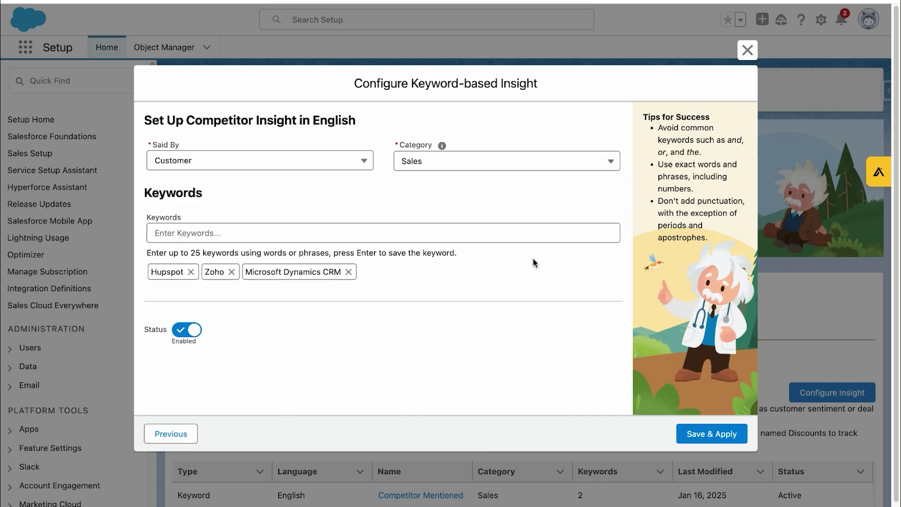
{"action": "key", "text": "Return"}
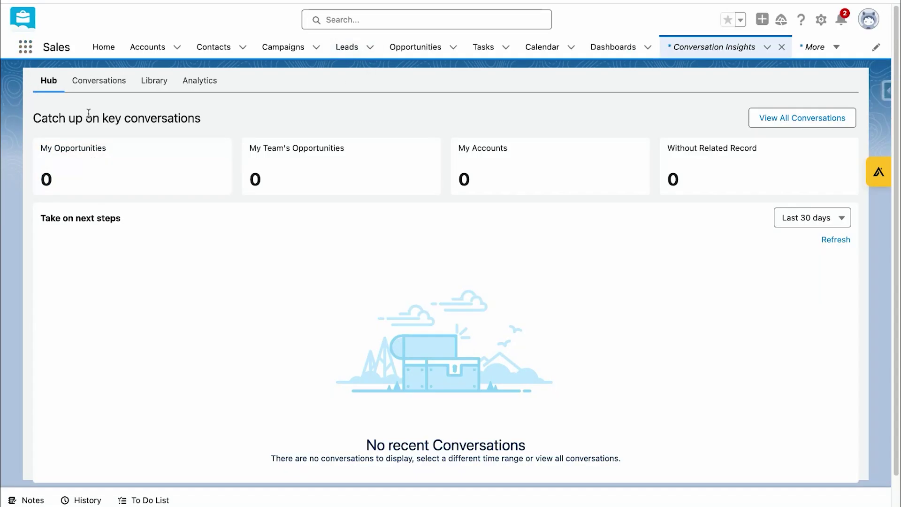
{"action": "left_click", "coordinate": [89, 87]}
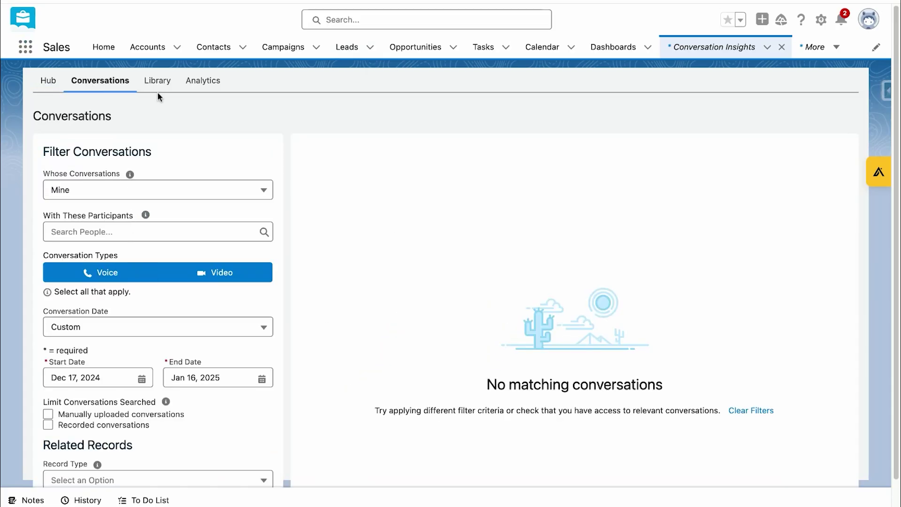
{"action": "left_click", "coordinate": [197, 85]}
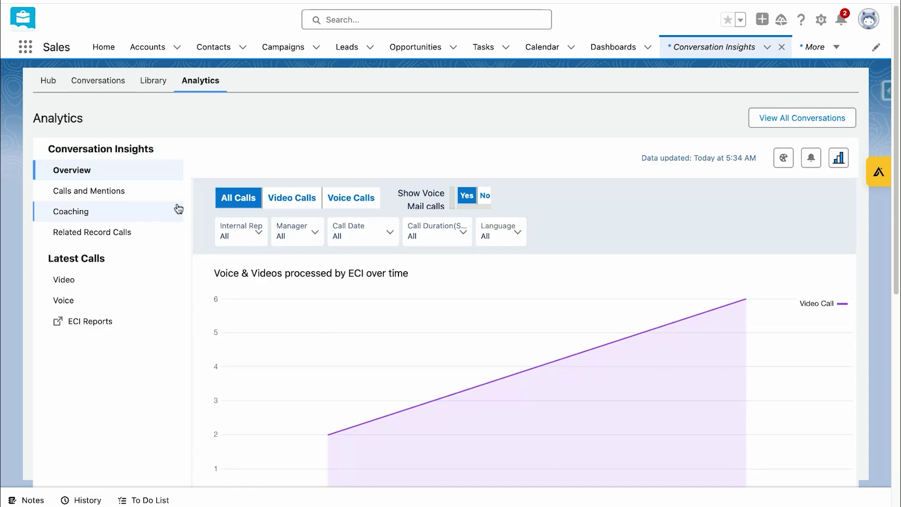
{"action": "left_click", "coordinate": [115, 85]}
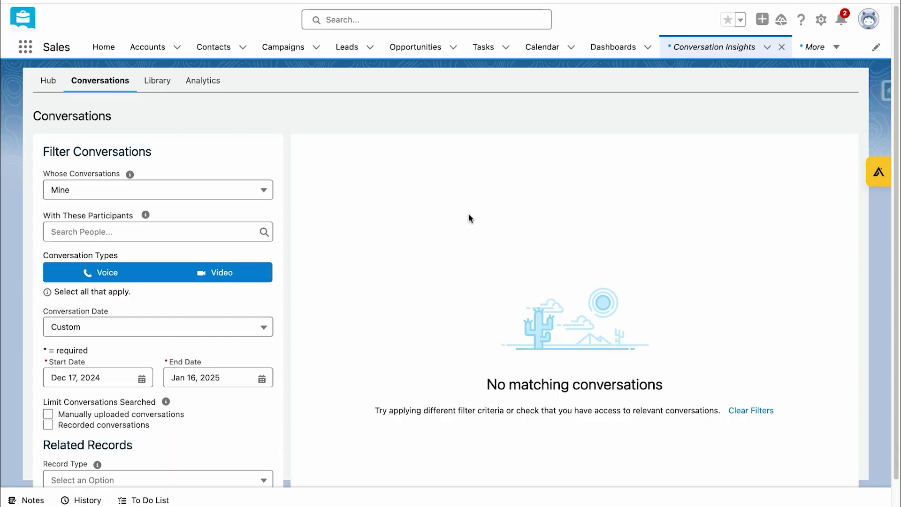
{"action": "left_click", "coordinate": [48, 87]}
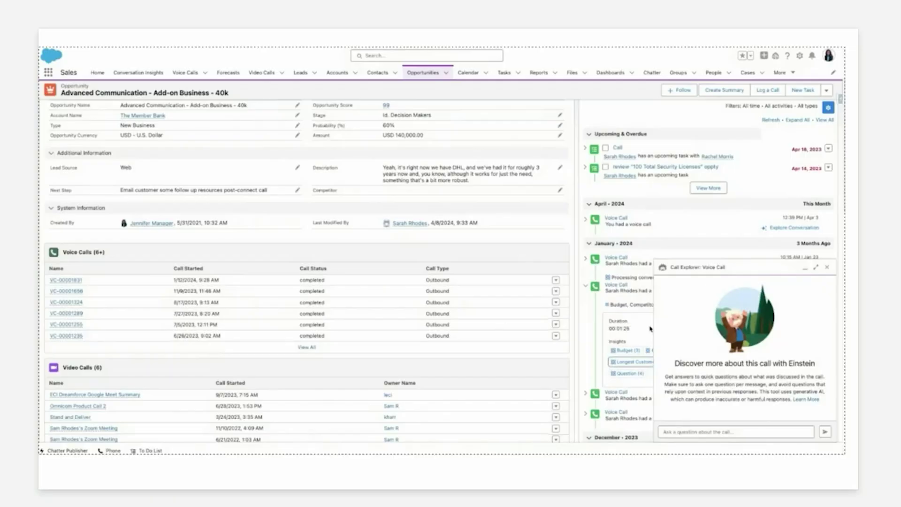
Advance to the slide showing the Conversation Insights Mentions chart.
{"action": "key", "text": "Page_Down"}
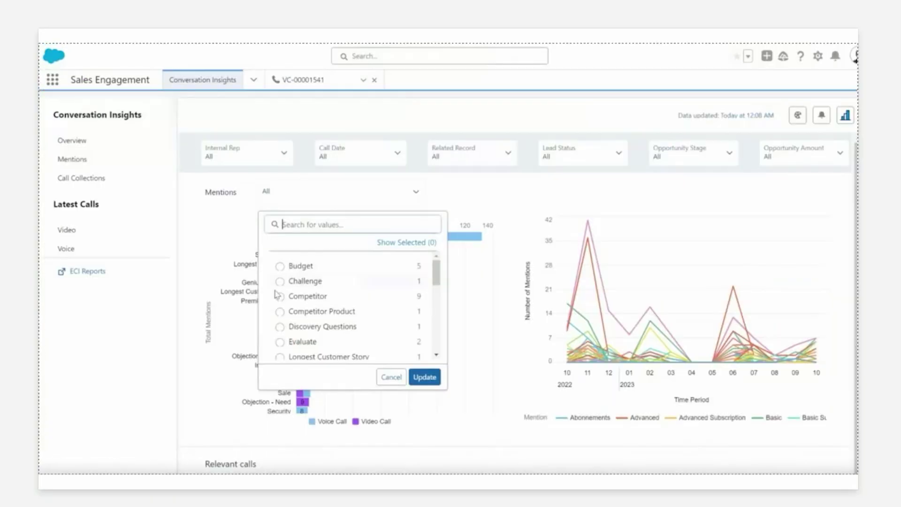